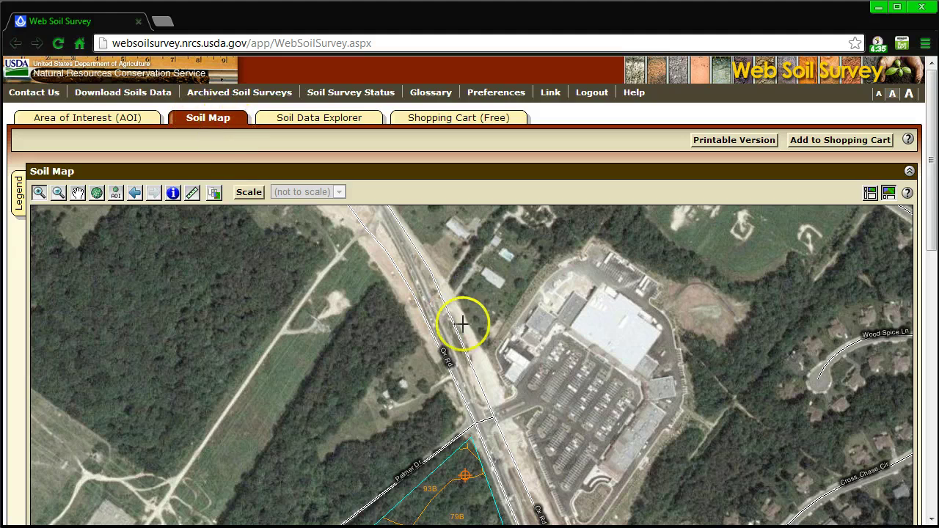
- Scroll down to show the full soil map with units 93B, 79B, 79C, 87D and 30A
{"action": "scroll", "coordinate": [450, 314], "scroll_direction": "down", "scroll_amount": 2}
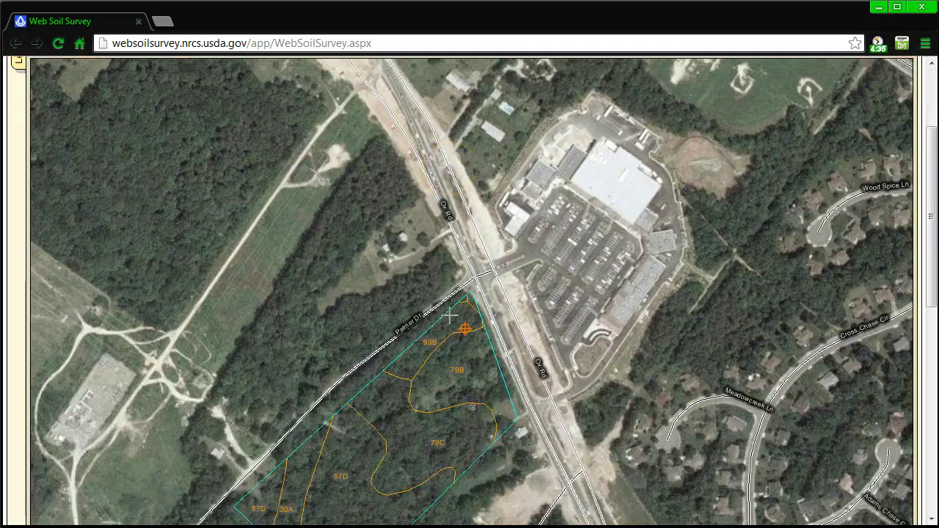
{"action": "scroll", "coordinate": [450, 314], "scroll_direction": "down", "scroll_amount": 2}
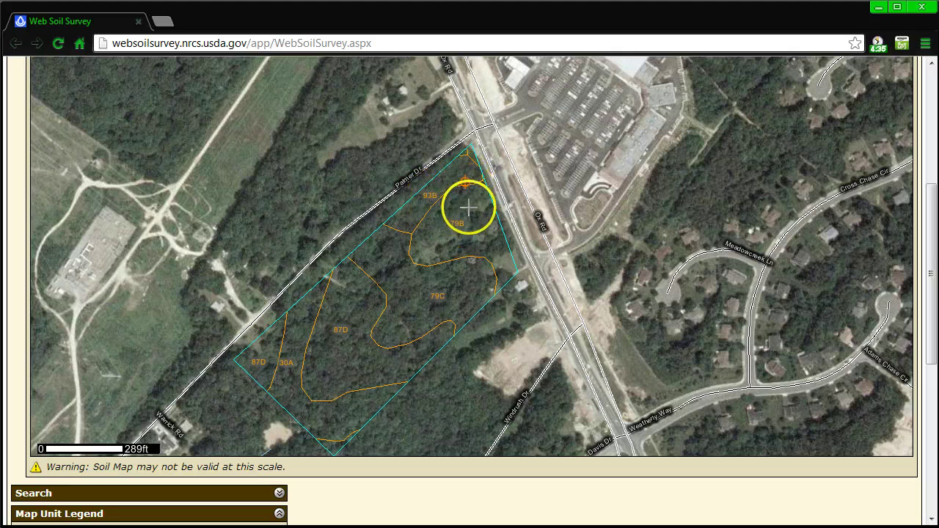
- Open the 30A Codorus and Hatboro description and view the legend through its 12.2-acre total
{"action": "scroll", "coordinate": [468, 207], "scroll_direction": "down", "scroll_amount": 2}
{"action": "scroll", "coordinate": [468, 208], "scroll_direction": "down", "scroll_amount": 2}
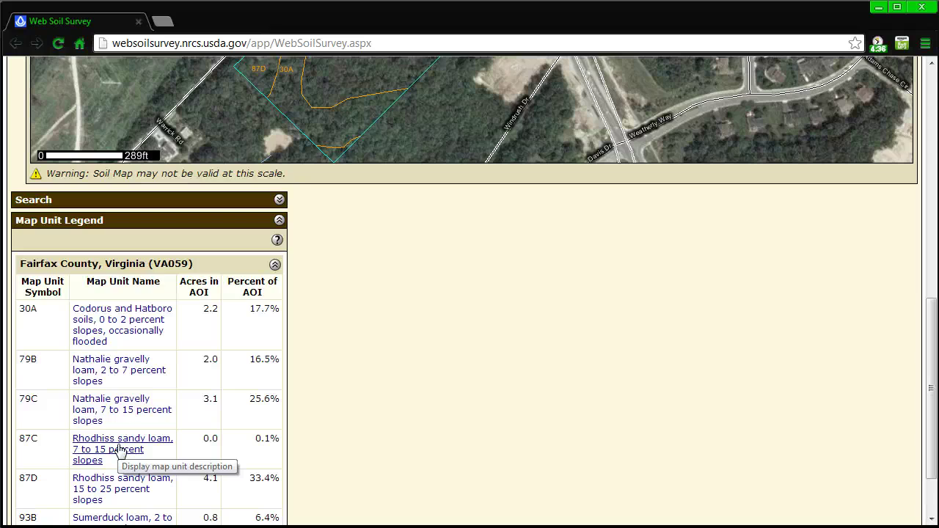
{"action": "scroll", "coordinate": [497, 193], "scroll_direction": "up", "scroll_amount": 2}
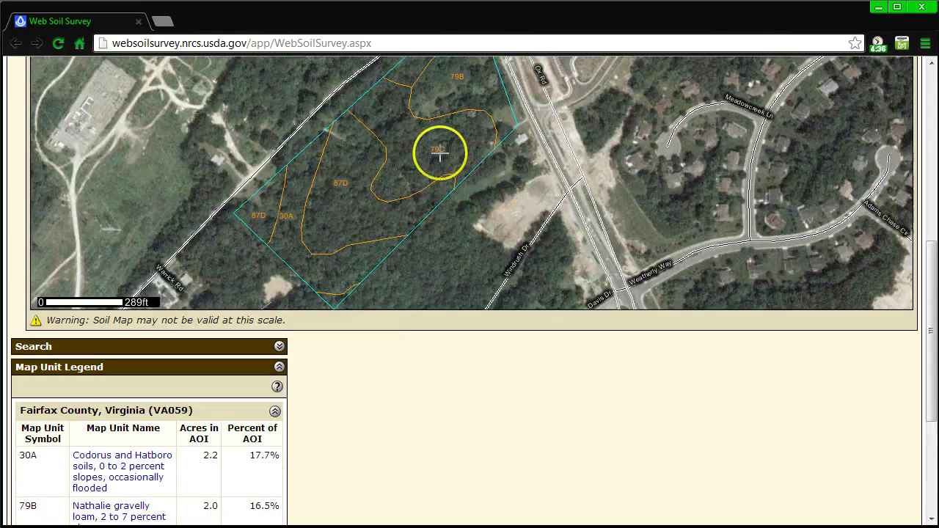
{"action": "scroll", "coordinate": [438, 179], "scroll_direction": "down", "scroll_amount": 2}
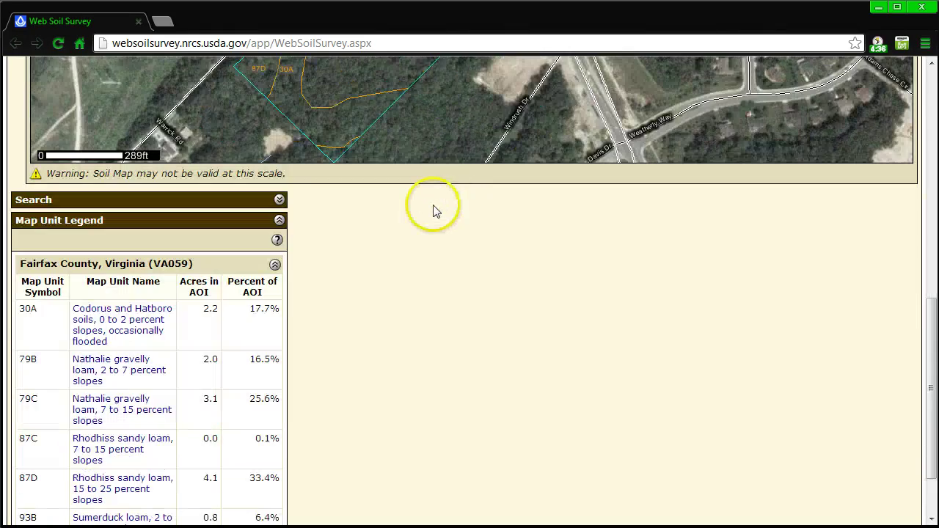
{"action": "left_click", "coordinate": [137, 335]}
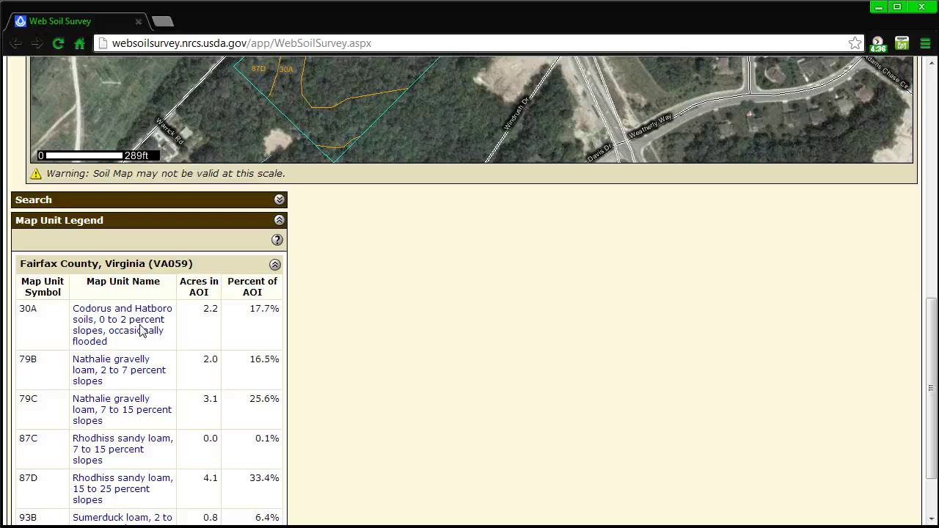
{"action": "scroll", "coordinate": [516, 315], "scroll_direction": "up", "scroll_amount": 4}
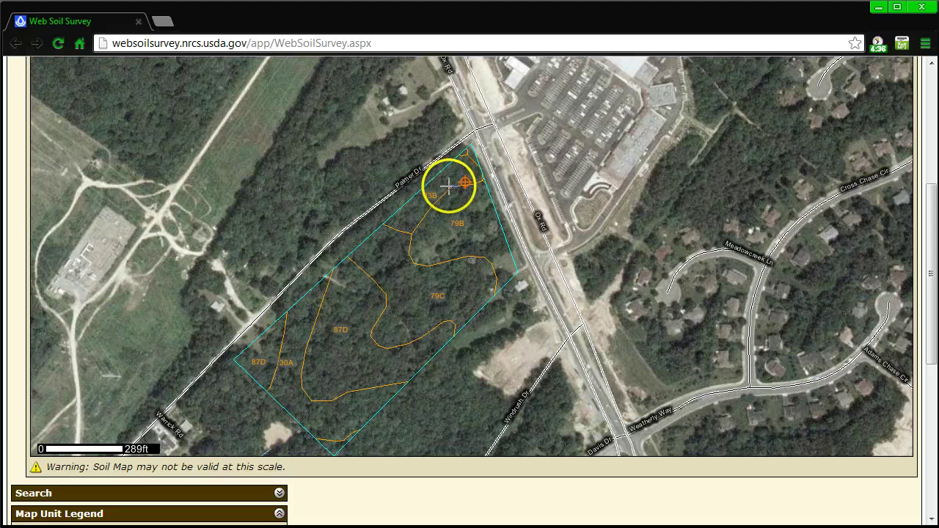
{"action": "scroll", "coordinate": [462, 190], "scroll_direction": "down", "scroll_amount": 4}
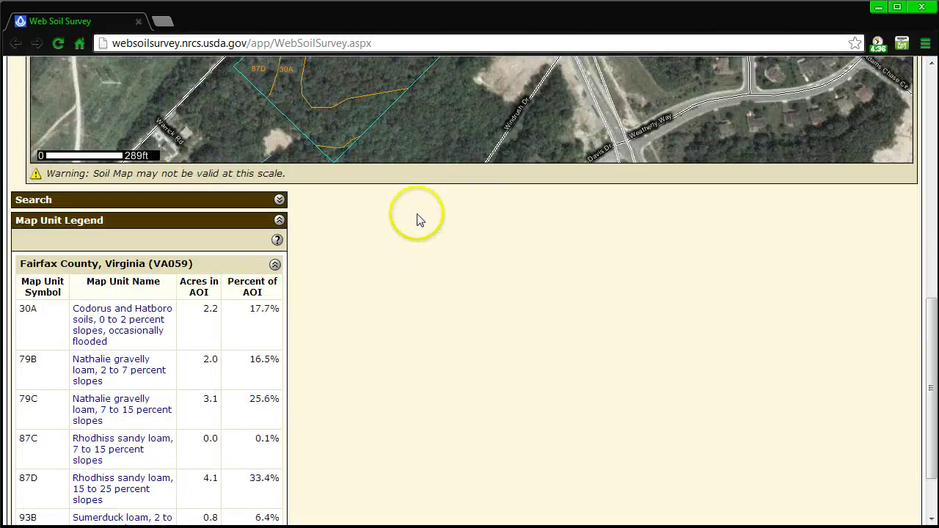
{"action": "scroll", "coordinate": [417, 219], "scroll_direction": "down", "scroll_amount": 2}
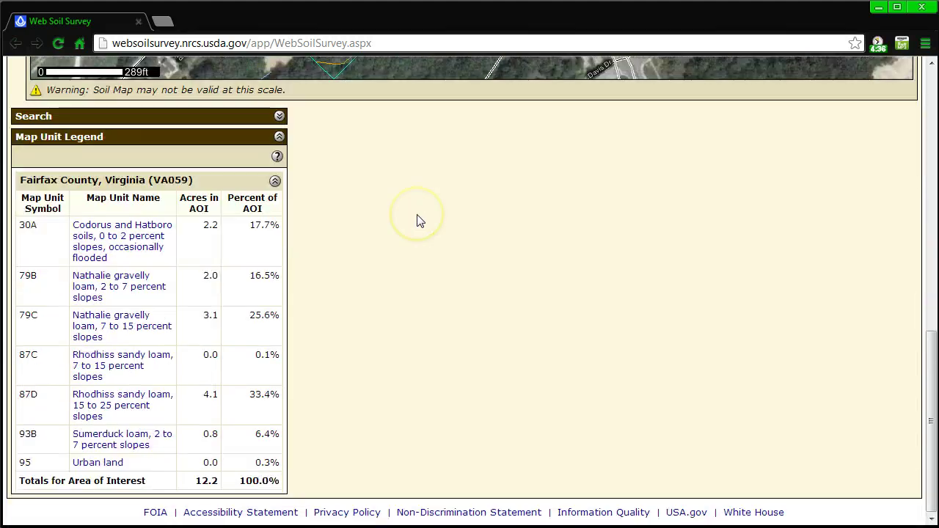
- Open the map unit description for 93B Sumerduck loam, 2 to 7 percent slopes
{"action": "left_click", "coordinate": [101, 438]}
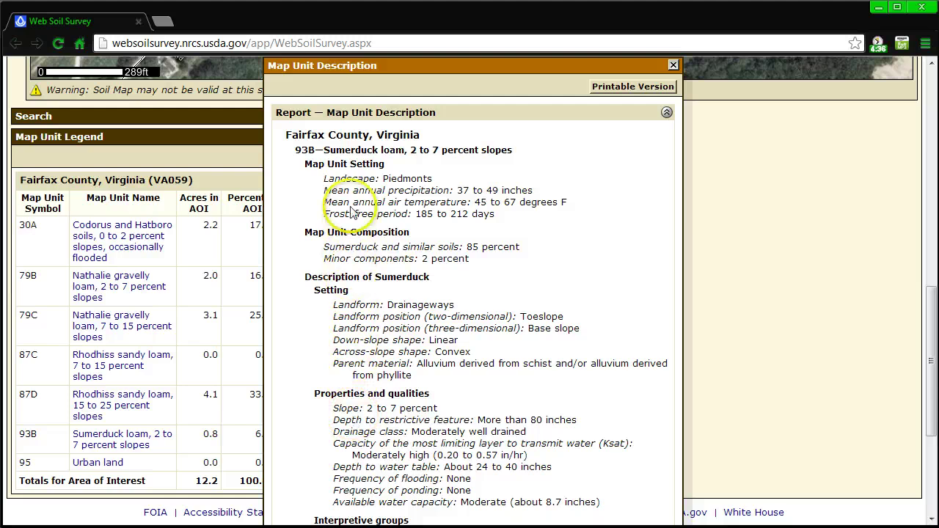
{"action": "scroll", "coordinate": [389, 330], "scroll_direction": "down", "scroll_amount": 3}
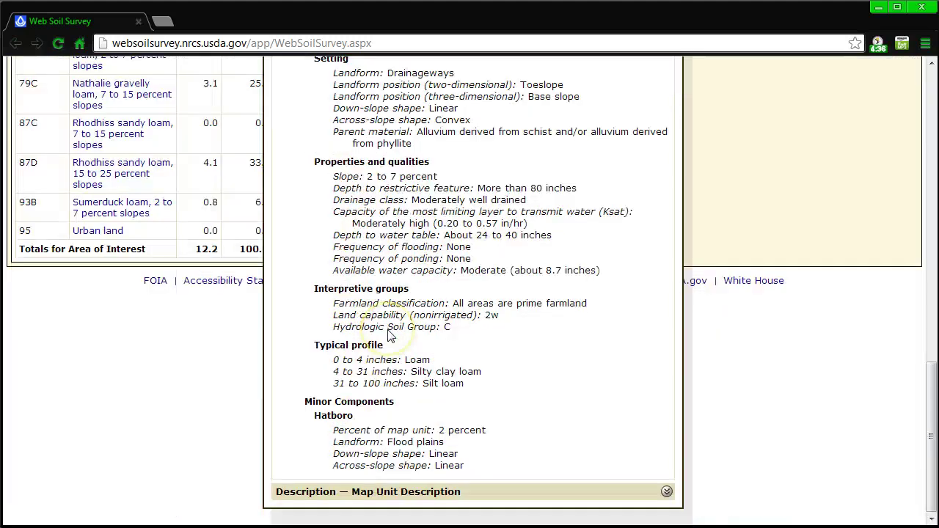
{"action": "scroll", "coordinate": [389, 334], "scroll_direction": "up", "scroll_amount": 4}
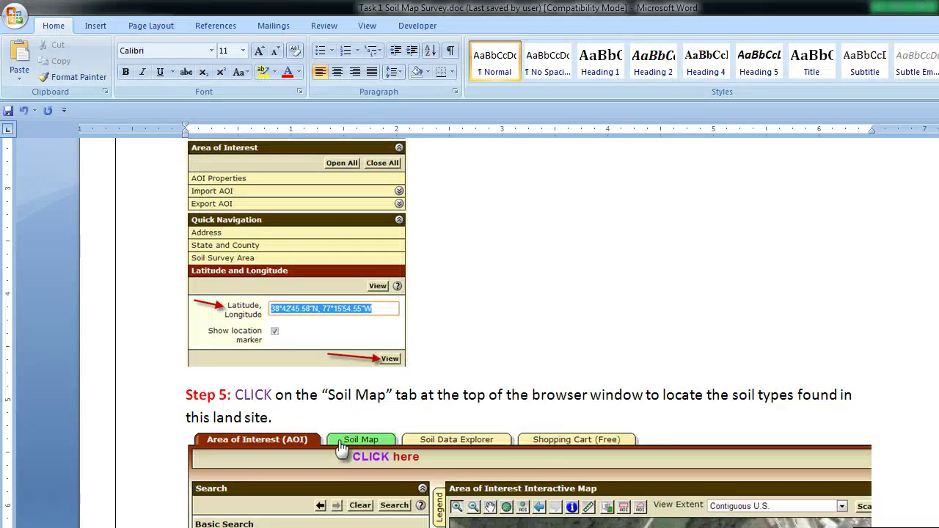
- Follow the GOOGLE FORM hyperlink in the Word document's second Step 5
{"action": "scroll", "coordinate": [546, 377], "scroll_direction": "down", "scroll_amount": 3}
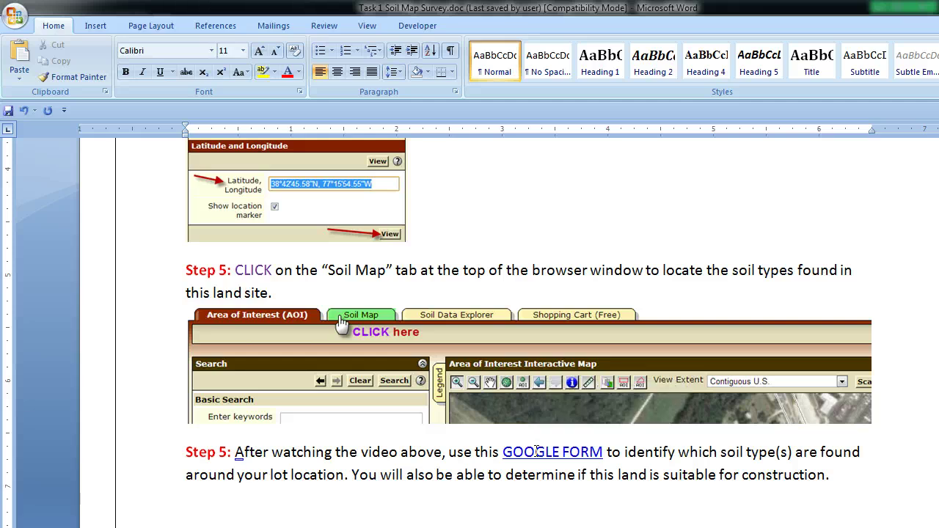
{"action": "left_click", "coordinate": [537, 452], "text": "ctrl"}
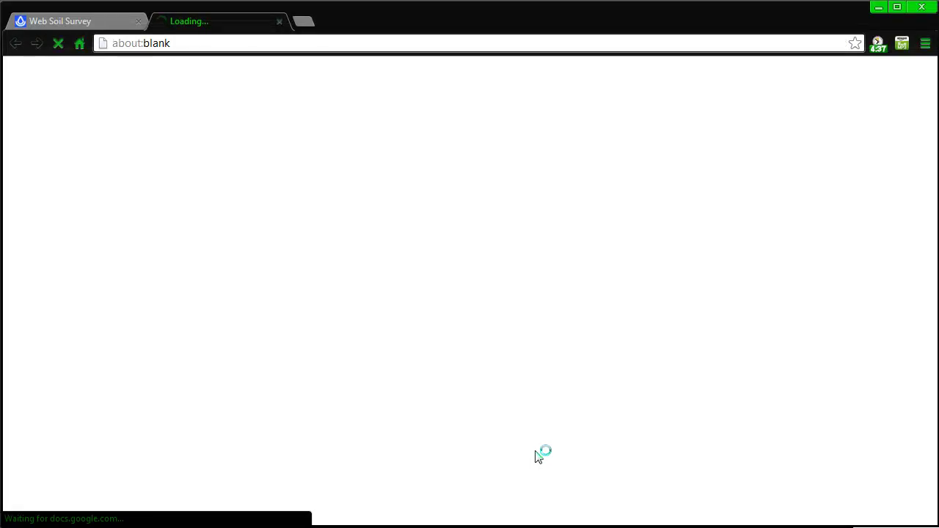
- Open the live Soil Map Survey Results Form using Form > Go to live form
{"action": "left_click", "coordinate": [249, 81]}
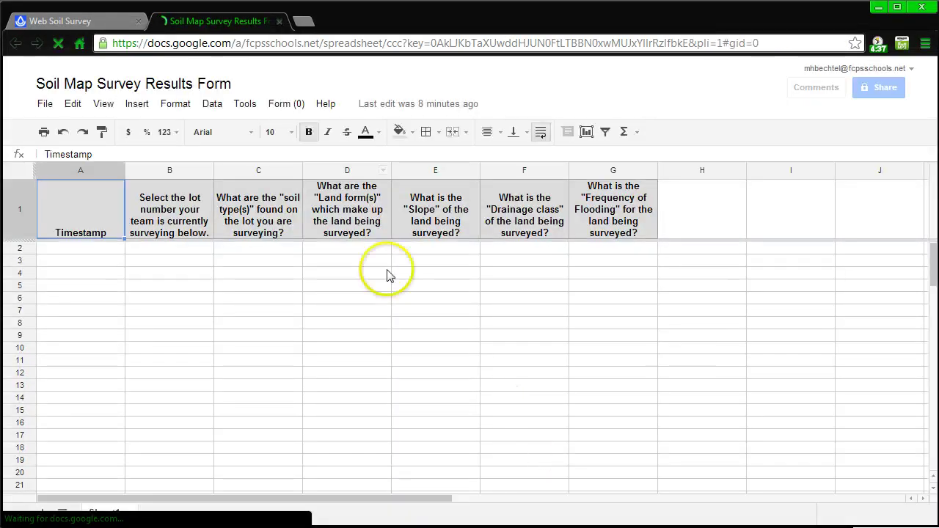
{"action": "left_click", "coordinate": [273, 104]}
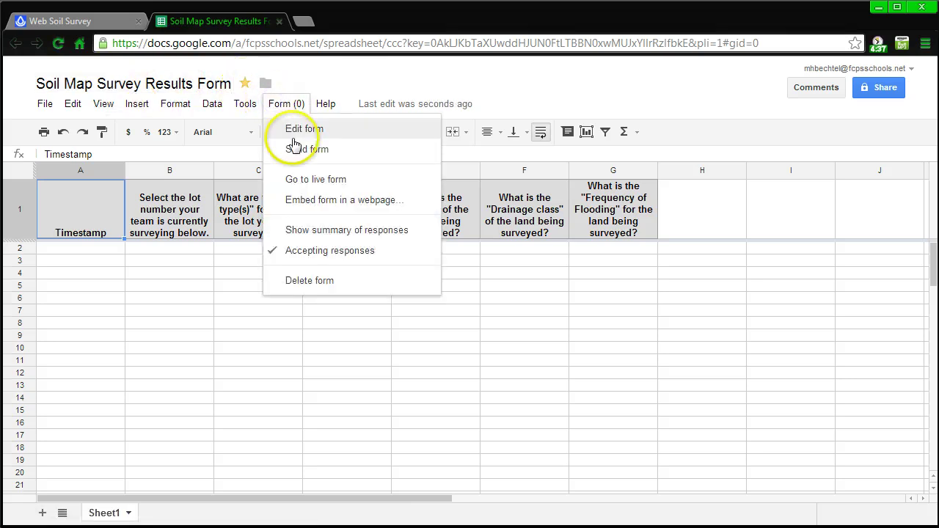
{"action": "left_click", "coordinate": [306, 178]}
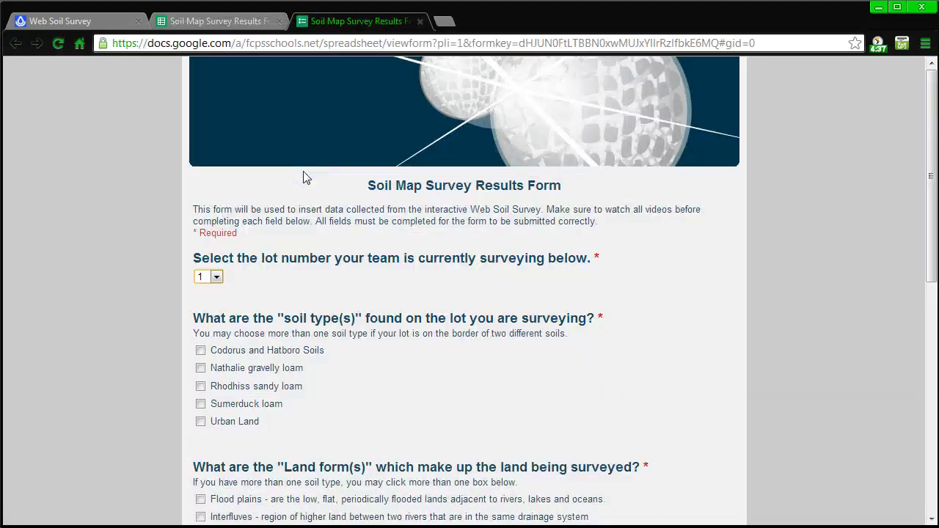
{"action": "scroll", "coordinate": [481, 243], "scroll_direction": "down", "scroll_amount": 2}
{"action": "scroll", "coordinate": [484, 243], "scroll_direction": "up", "scroll_amount": 2}
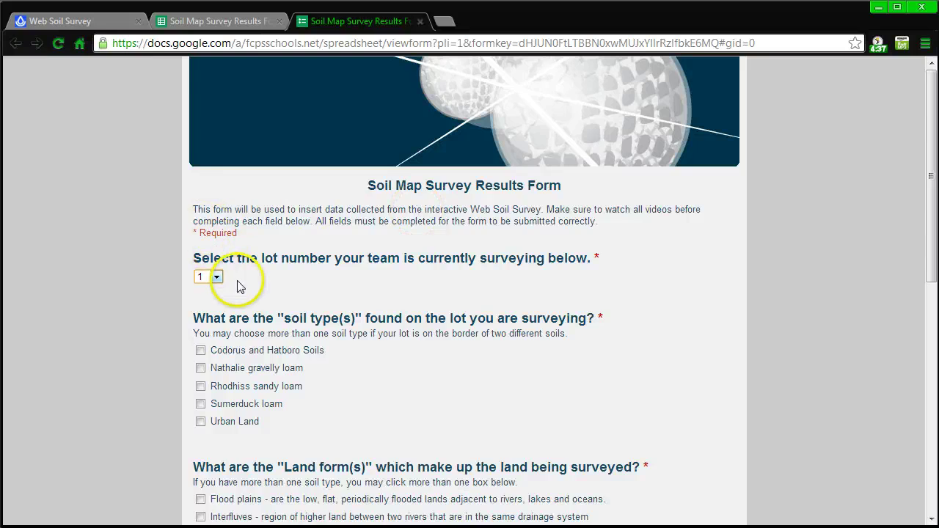
{"action": "scroll", "coordinate": [315, 294], "scroll_direction": "down", "scroll_amount": 7}
{"action": "scroll", "coordinate": [322, 300], "scroll_direction": "up", "scroll_amount": 4}
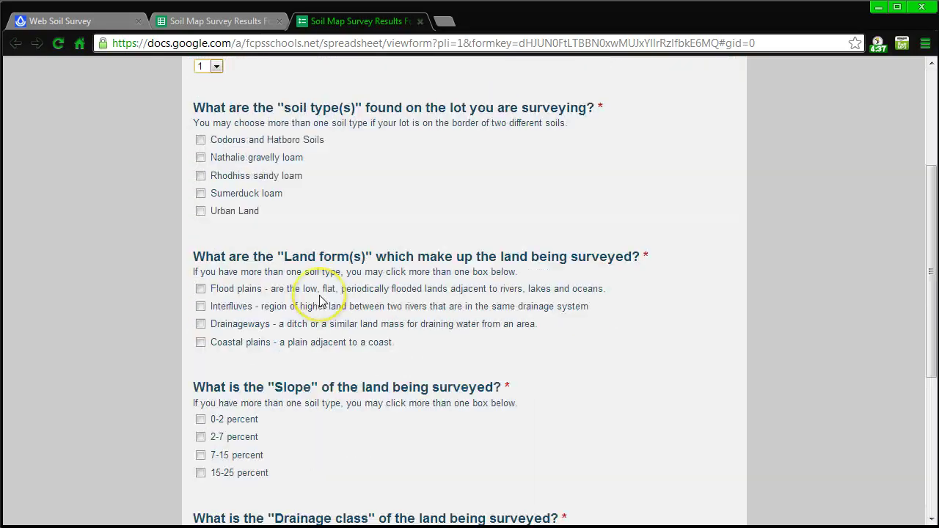
{"action": "scroll", "coordinate": [319, 301], "scroll_direction": "up", "scroll_amount": 3}
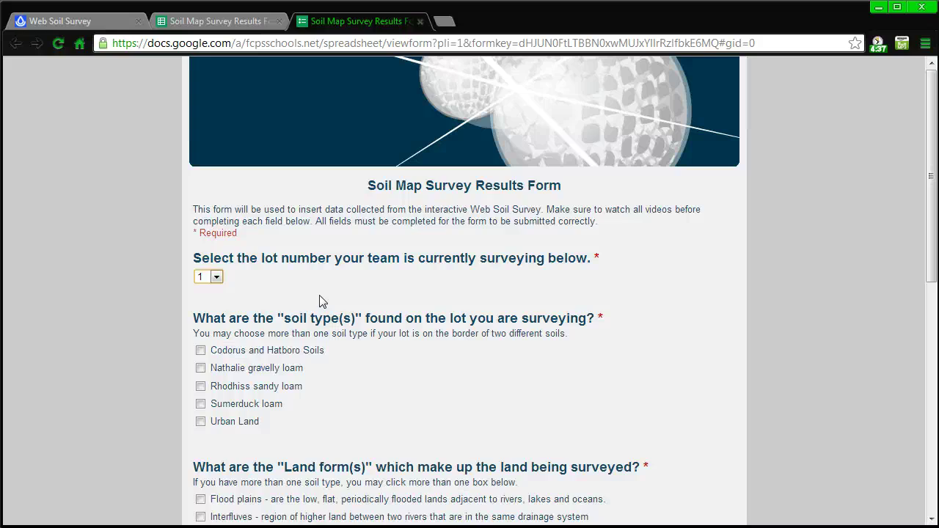
{"action": "left_click", "coordinate": [216, 278]}
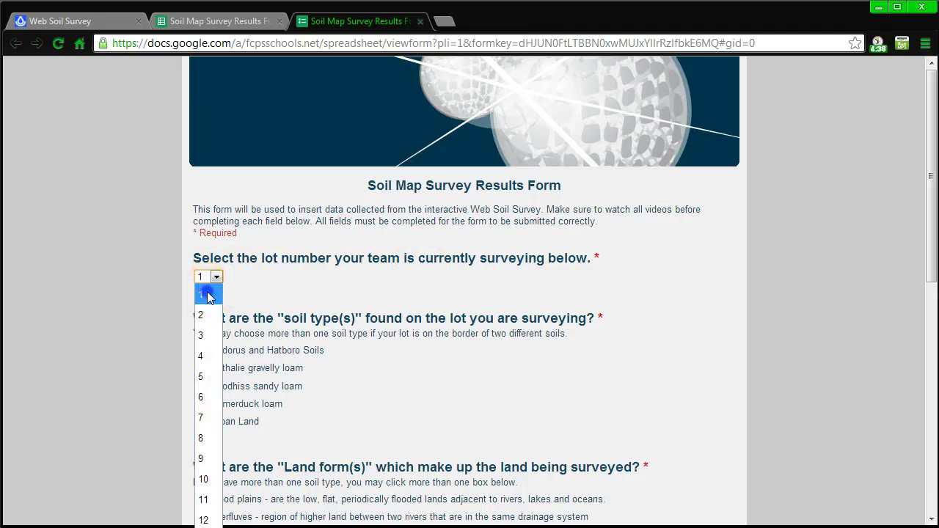
{"action": "left_click", "coordinate": [209, 296]}
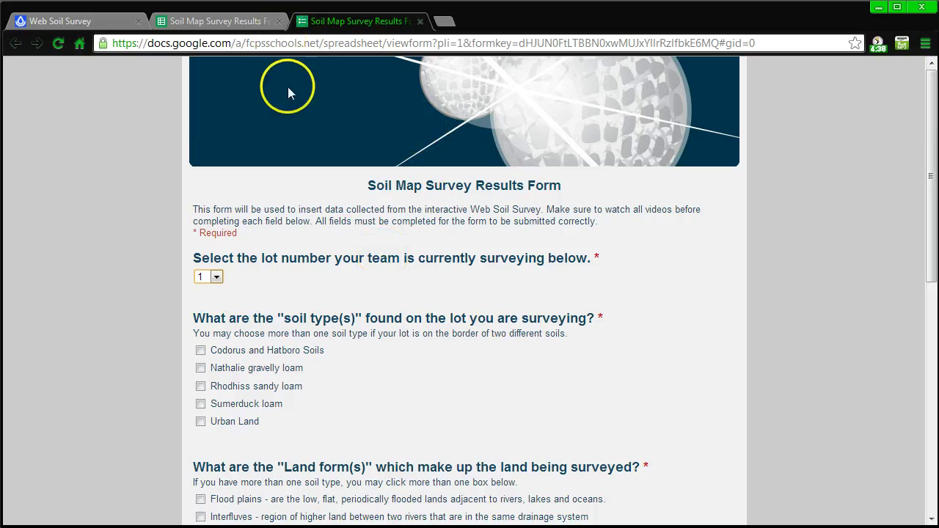
- Check the 93B report and tick Sumerduck loam as the soil type on the form
{"action": "left_click", "coordinate": [85, 23]}
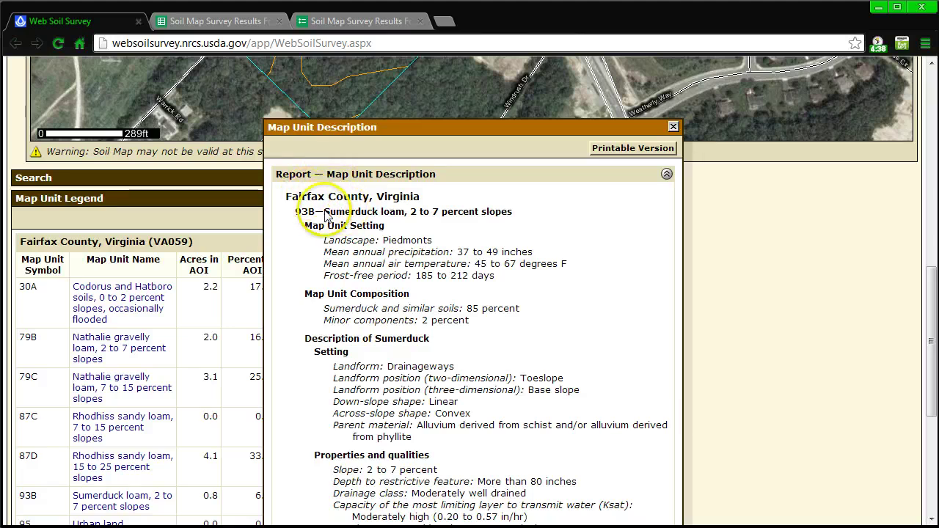
{"action": "left_click", "coordinate": [351, 26]}
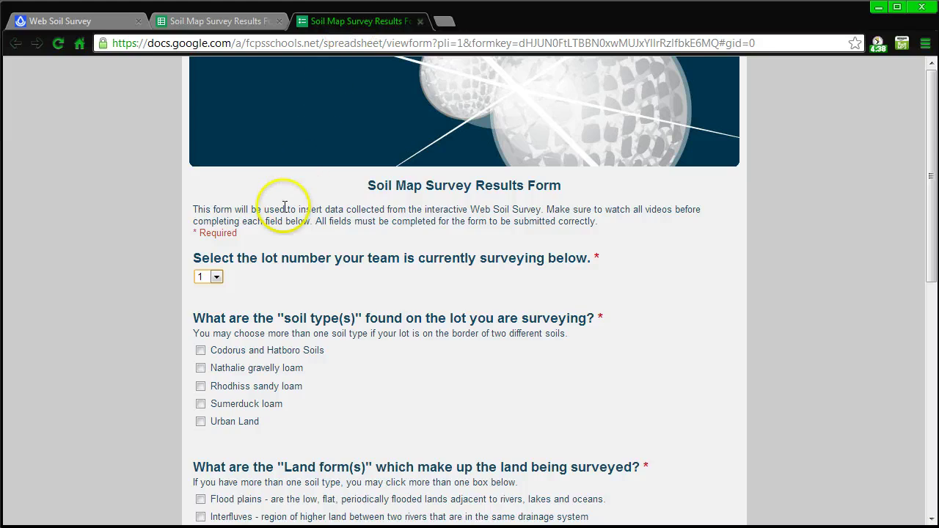
{"action": "left_click", "coordinate": [201, 404]}
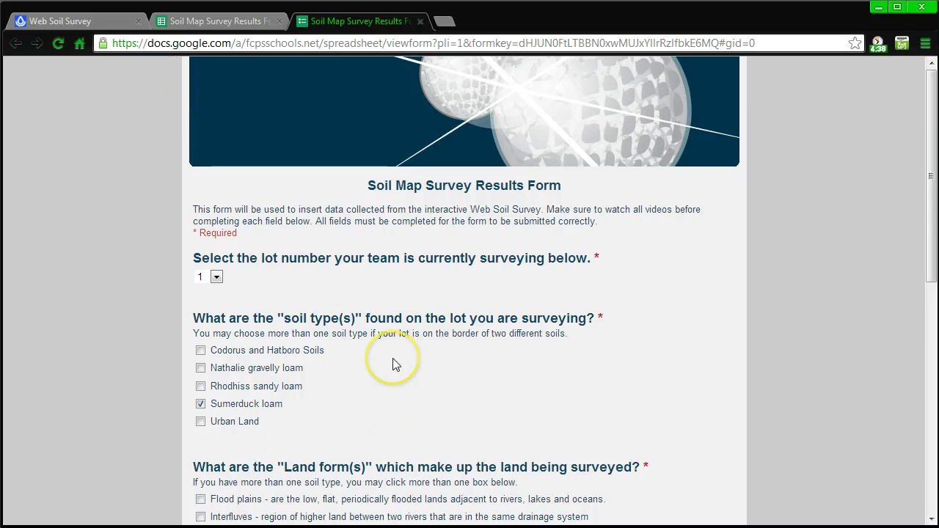
{"action": "scroll", "coordinate": [393, 360], "scroll_direction": "down", "scroll_amount": 2}
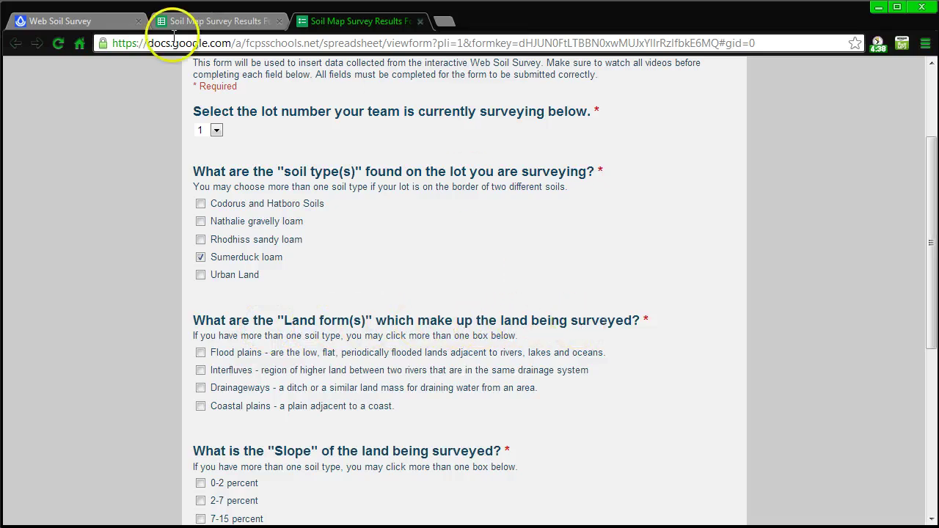
- Look up the landform in the soil report and tick Drainageways on the form
{"action": "left_click", "coordinate": [106, 26]}
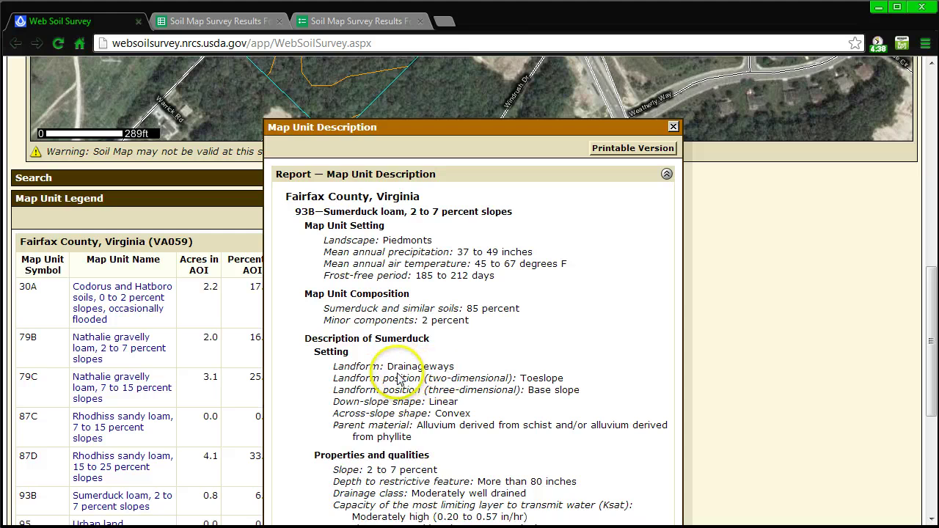
{"action": "left_click", "coordinate": [339, 22]}
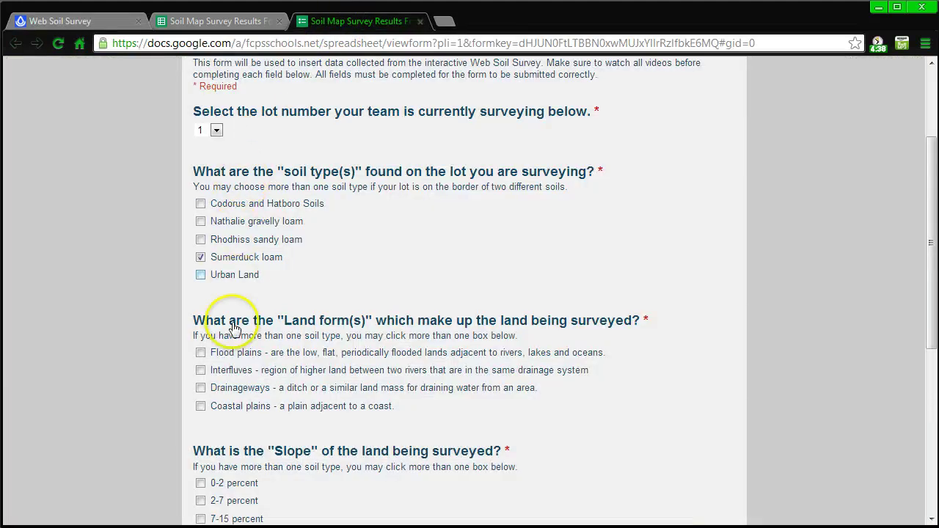
{"action": "left_click", "coordinate": [201, 388]}
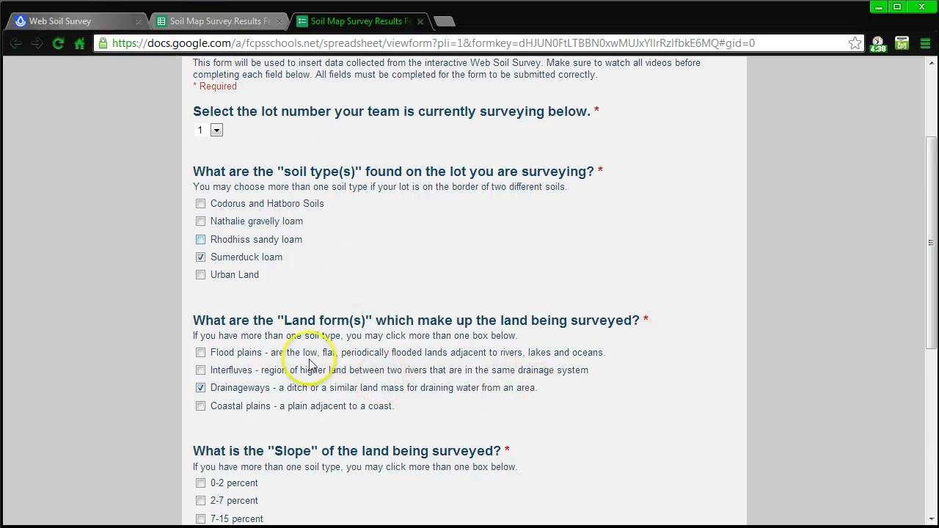
- Read the slope in the Sumerduck loam description and tick 2-7 percent on the form
{"action": "scroll", "coordinate": [351, 460], "scroll_direction": "down", "scroll_amount": 2}
{"action": "scroll", "coordinate": [351, 461], "scroll_direction": "down", "scroll_amount": 2}
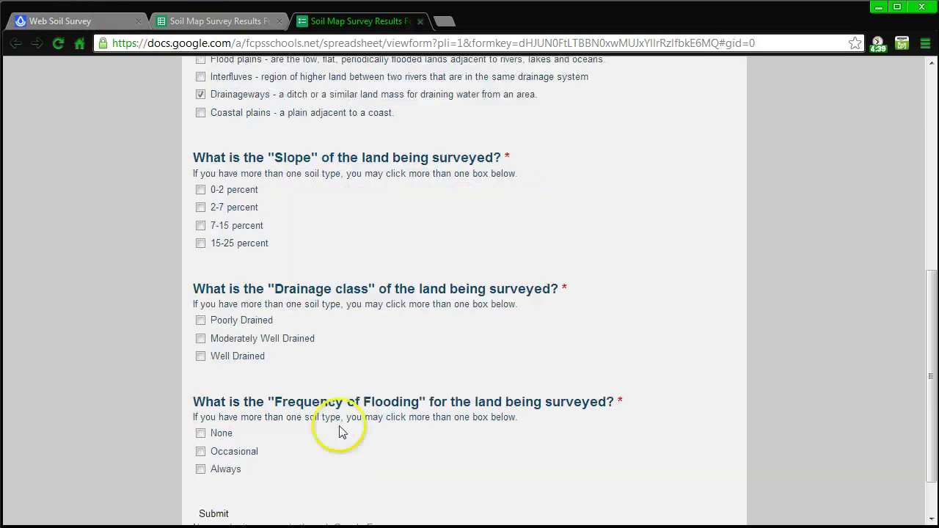
{"action": "left_click", "coordinate": [47, 20]}
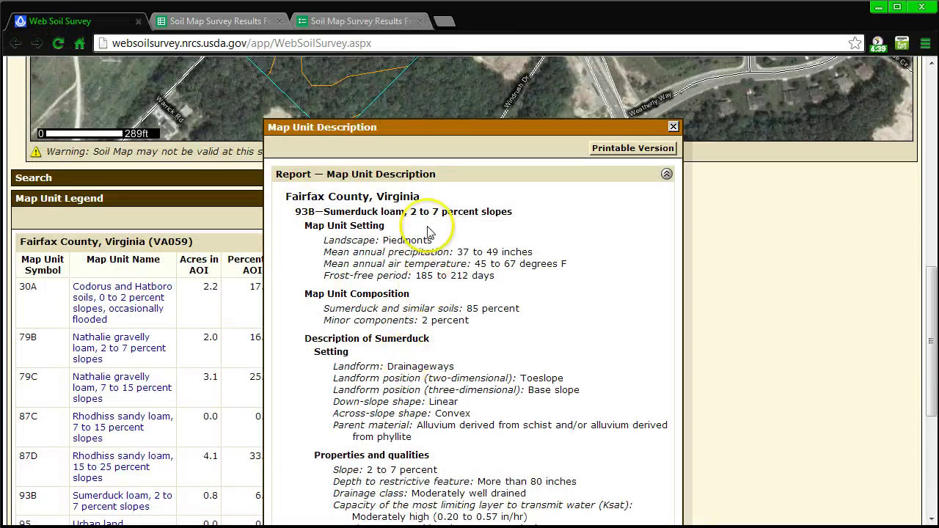
{"action": "scroll", "coordinate": [451, 373], "scroll_direction": "down", "scroll_amount": 2}
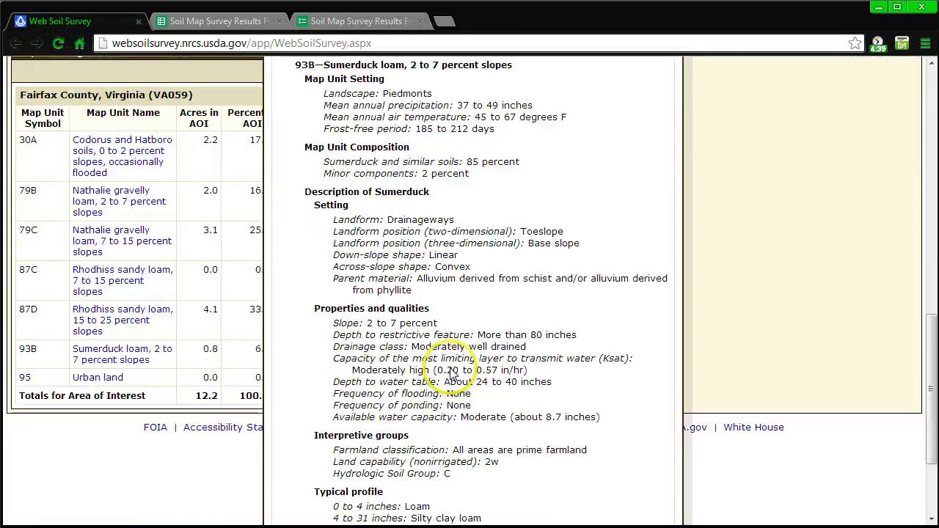
{"action": "scroll", "coordinate": [453, 375], "scroll_direction": "down", "scroll_amount": 2}
{"action": "scroll", "coordinate": [367, 367], "scroll_direction": "up", "scroll_amount": 2}
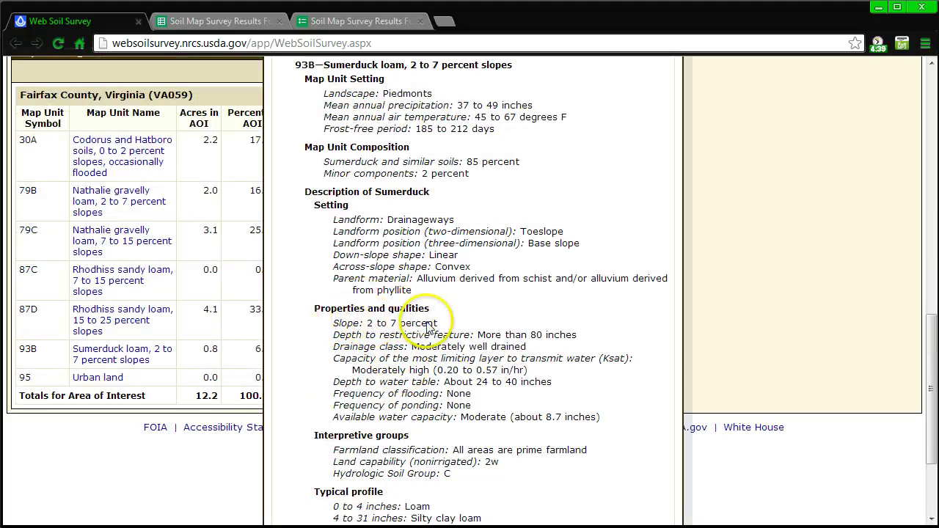
{"action": "scroll", "coordinate": [330, 66], "scroll_direction": "up", "scroll_amount": 2}
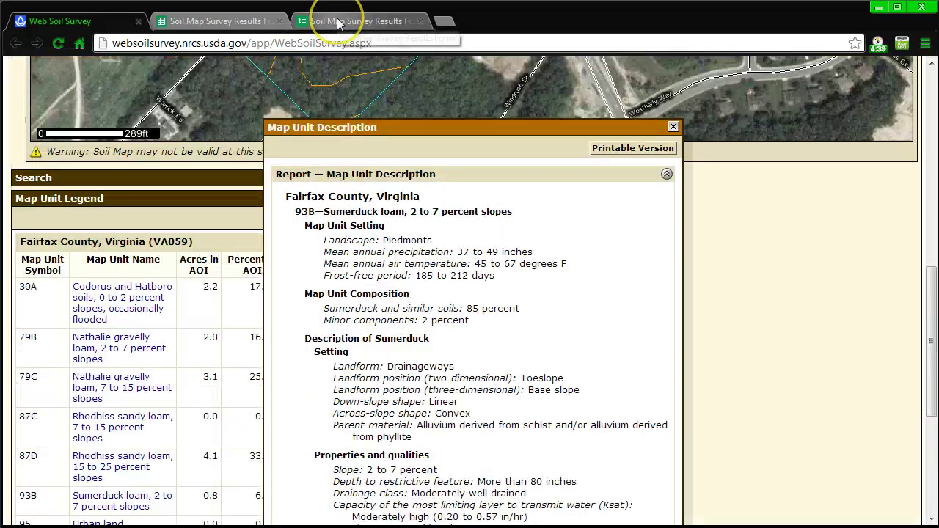
{"action": "left_click", "coordinate": [339, 22]}
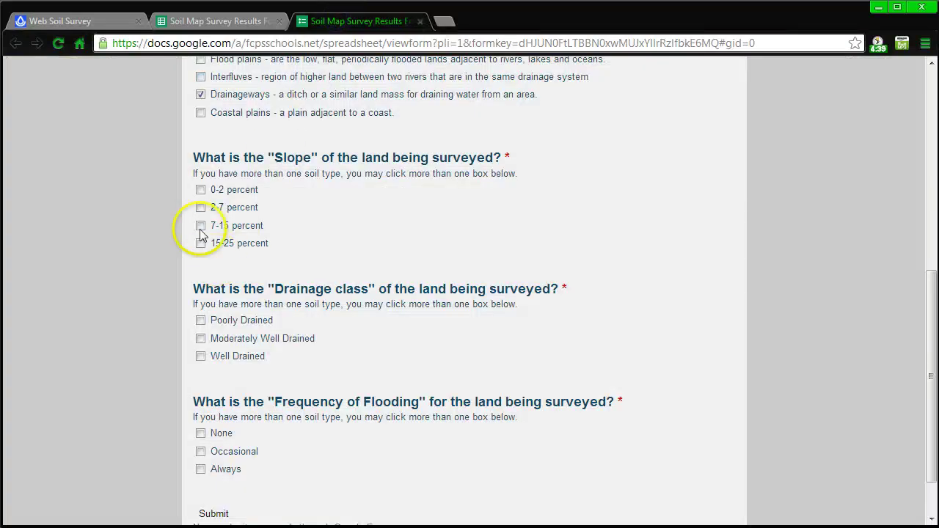
{"action": "left_click", "coordinate": [211, 212]}
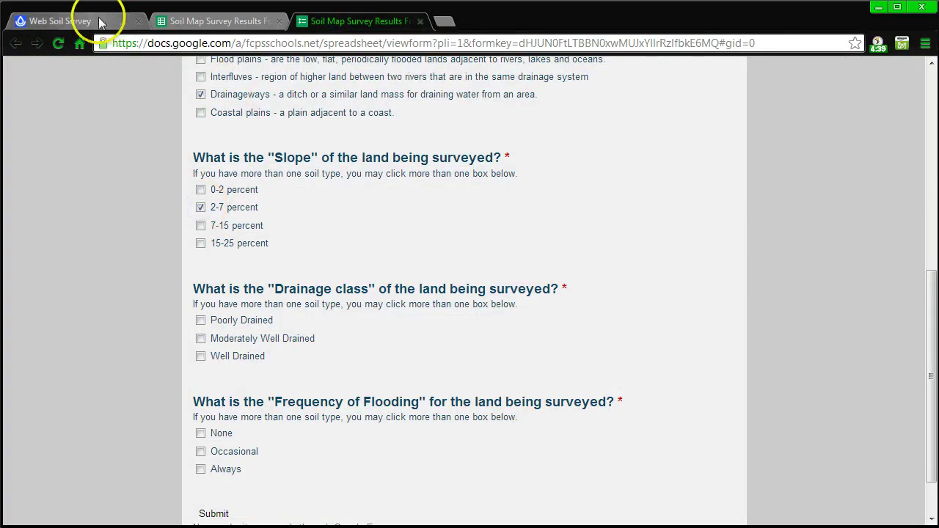
{"action": "left_click", "coordinate": [87, 22]}
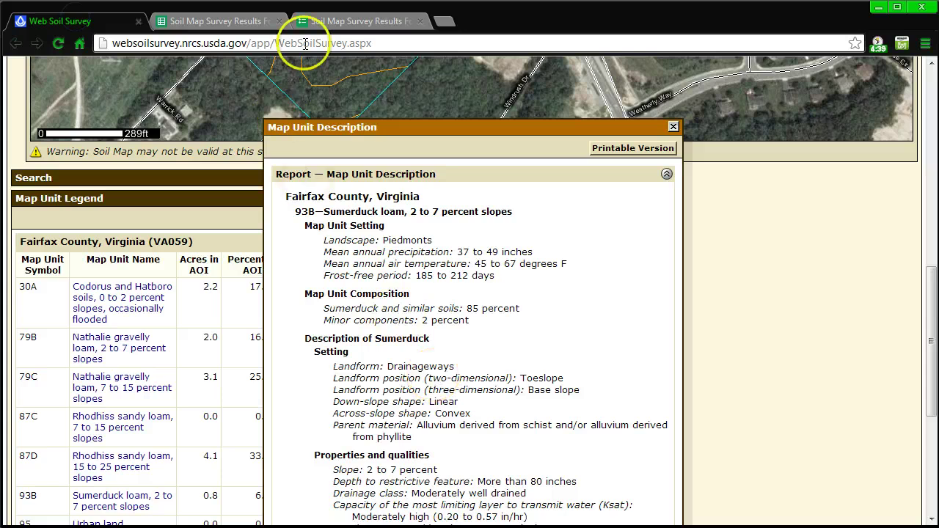
- Confirm the Sumerduck drainage class and answer Moderately Well Drained on the form
{"action": "left_click", "coordinate": [322, 21]}
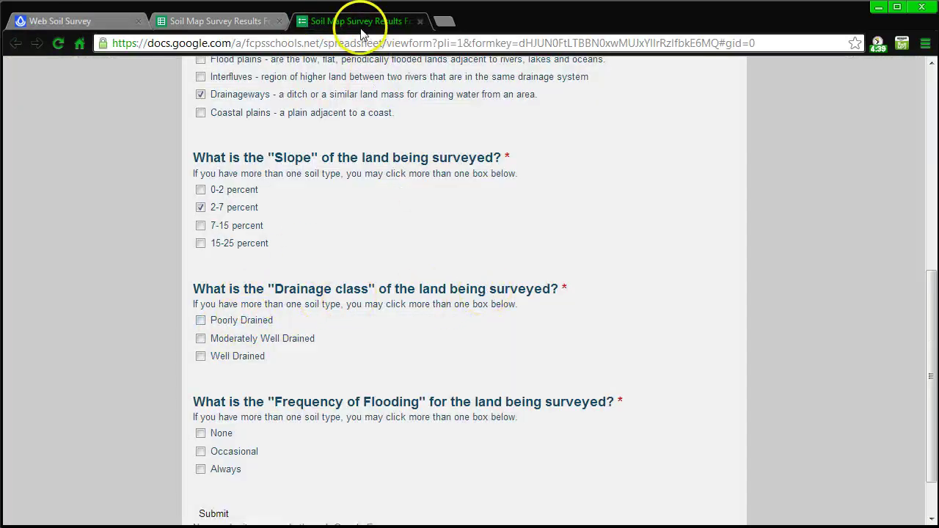
{"action": "left_click", "coordinate": [83, 28]}
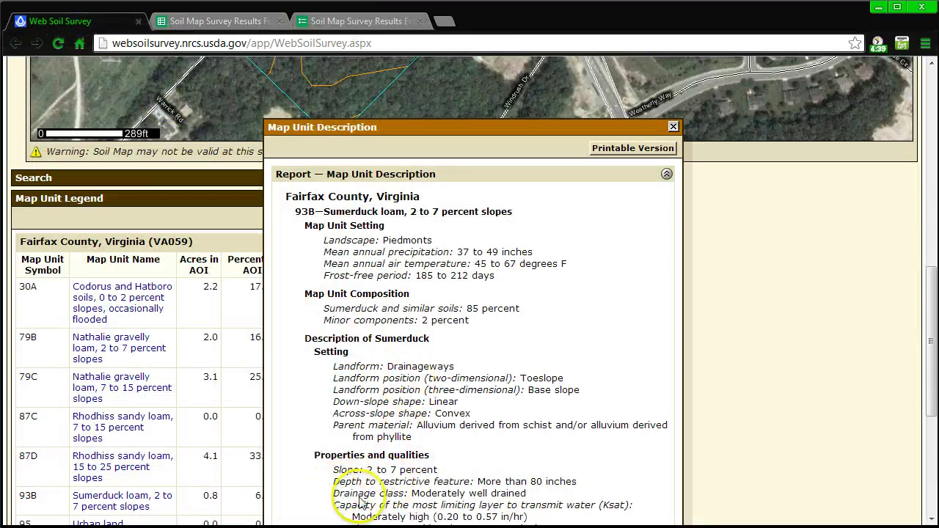
{"action": "left_click", "coordinate": [355, 23]}
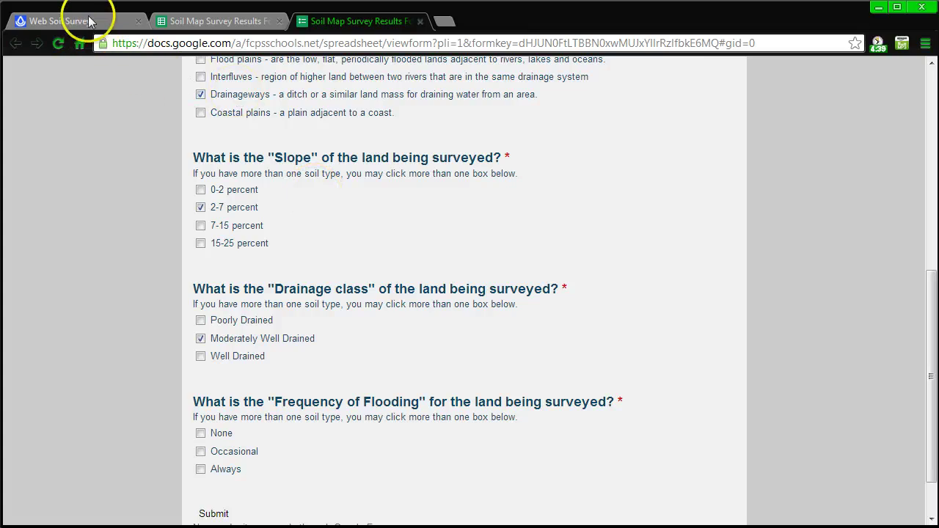
- Read the flooding frequency in the 93B report and tick None on the form
{"action": "scroll", "coordinate": [286, 393], "scroll_direction": "down", "scroll_amount": 1}
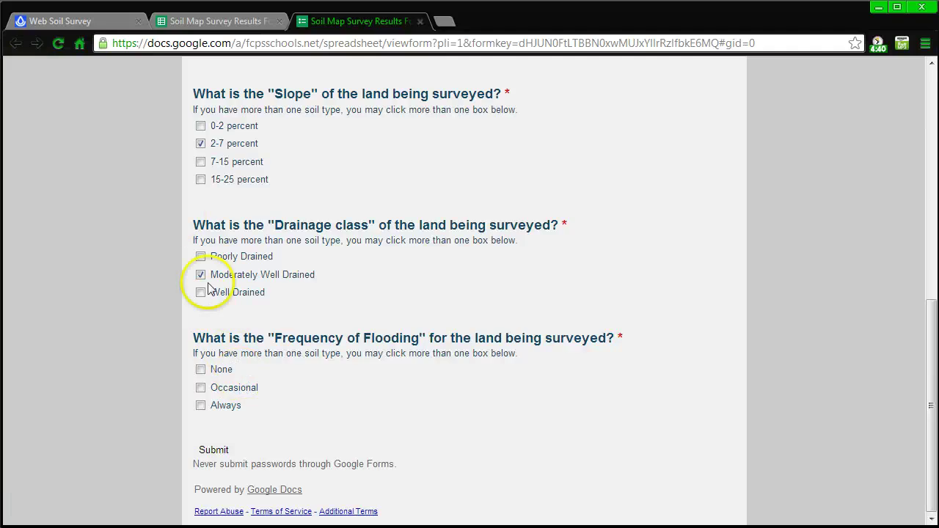
{"action": "left_click", "coordinate": [57, 21]}
{"action": "scroll", "coordinate": [399, 364], "scroll_direction": "down", "scroll_amount": 2}
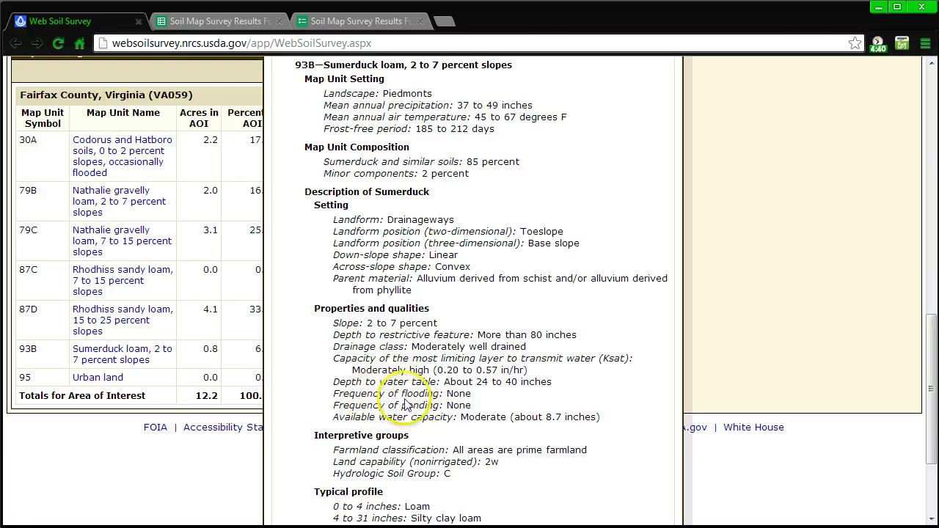
{"action": "scroll", "coordinate": [461, 402], "scroll_direction": "up", "scroll_amount": 2}
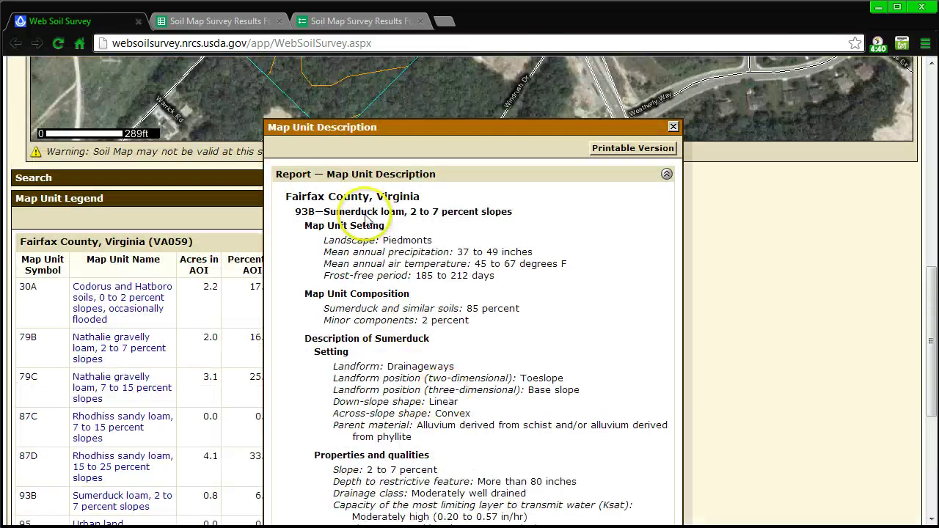
{"action": "left_click", "coordinate": [336, 21]}
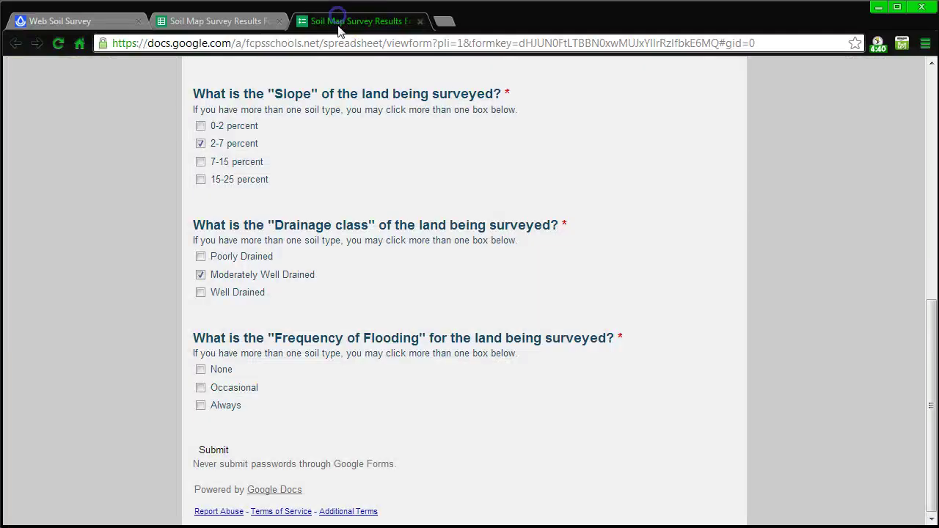
{"action": "left_click", "coordinate": [201, 370]}
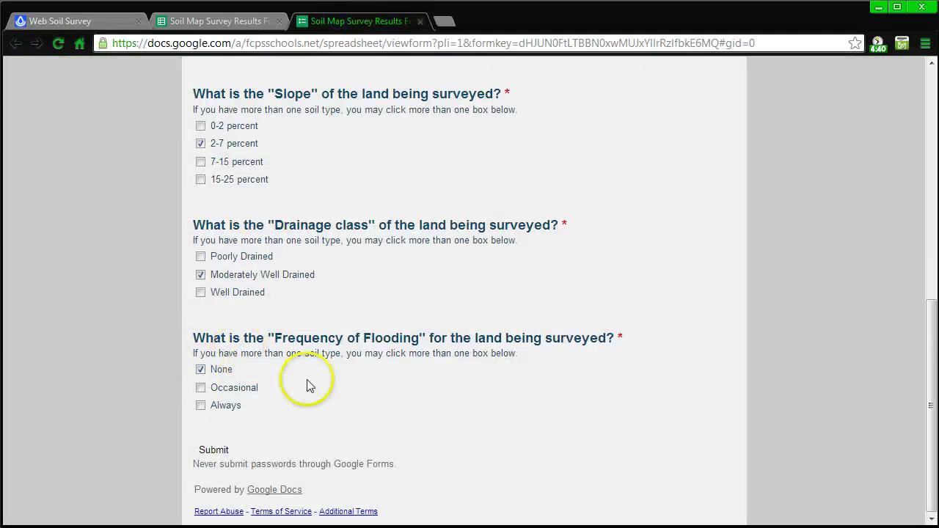
- Close the 93B Sumerduck loam map unit description in Web Soil Survey
{"action": "scroll", "coordinate": [311, 386], "scroll_direction": "up", "scroll_amount": 2}
{"action": "scroll", "coordinate": [311, 386], "scroll_direction": "up", "scroll_amount": 2}
{"action": "scroll", "coordinate": [311, 387], "scroll_direction": "up", "scroll_amount": 2}
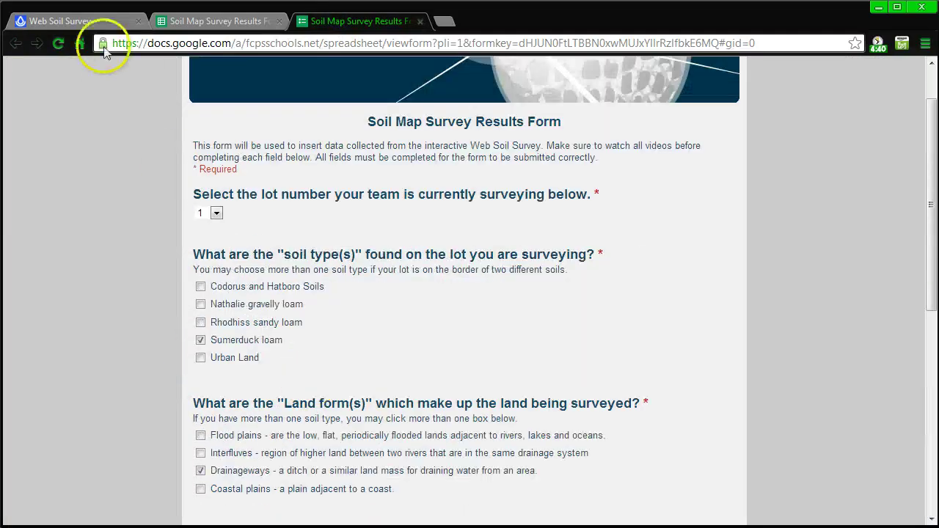
{"action": "left_click", "coordinate": [88, 24]}
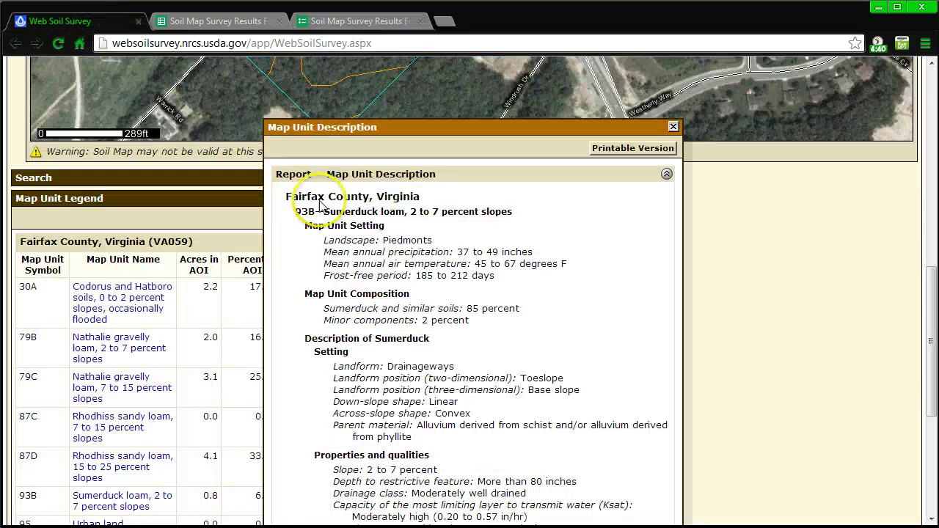
{"action": "left_click", "coordinate": [673, 129]}
- Review the 79C Nathalie gravelly loam description from the legend, then close it
{"action": "scroll", "coordinate": [601, 176], "scroll_direction": "up", "scroll_amount": 4}
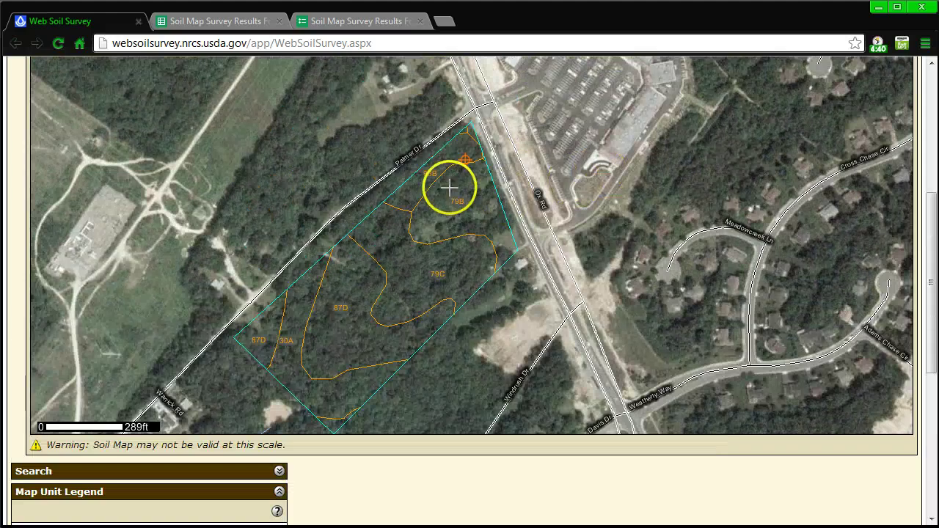
{"action": "scroll", "coordinate": [466, 207], "scroll_direction": "down", "scroll_amount": 4}
{"action": "scroll", "coordinate": [462, 217], "scroll_direction": "up", "scroll_amount": 2}
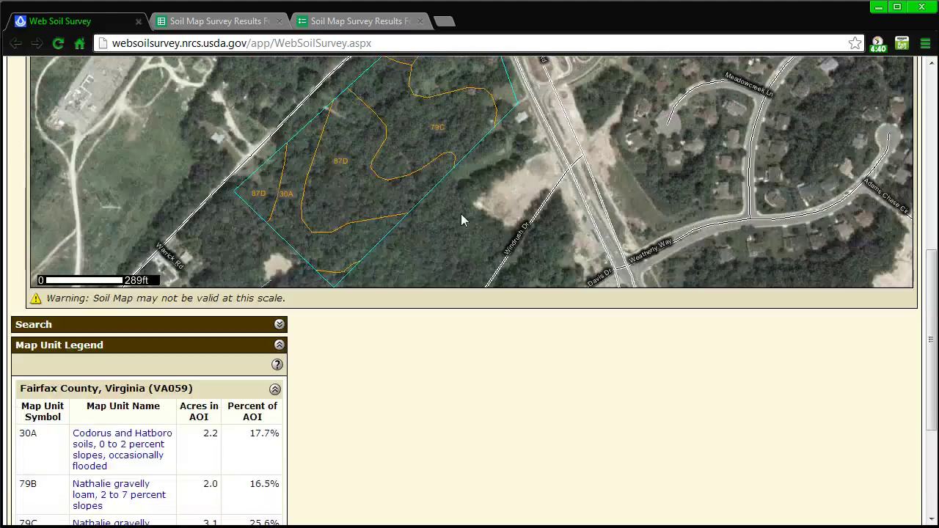
{"action": "scroll", "coordinate": [461, 218], "scroll_direction": "down", "scroll_amount": 3}
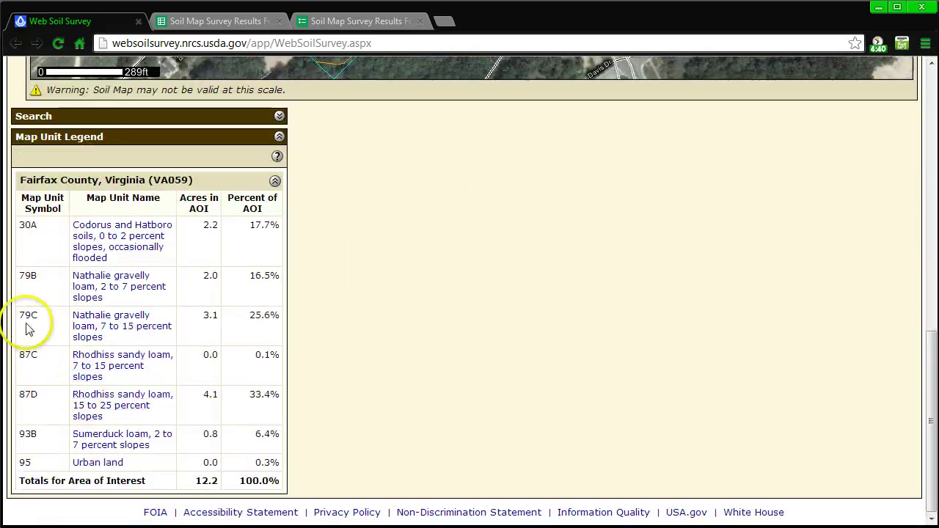
{"action": "left_click", "coordinate": [103, 321]}
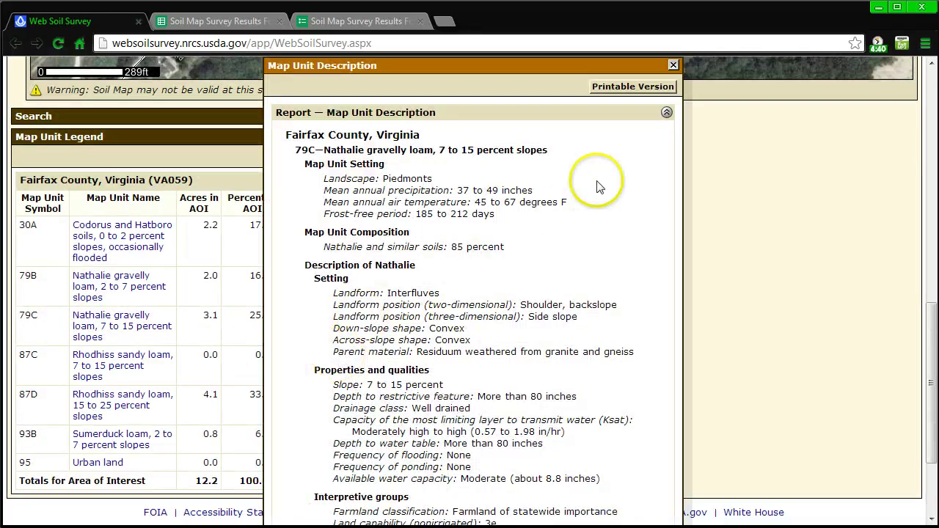
{"action": "scroll", "coordinate": [555, 331], "scroll_direction": "down", "scroll_amount": 2}
{"action": "scroll", "coordinate": [555, 396], "scroll_direction": "up", "scroll_amount": 2}
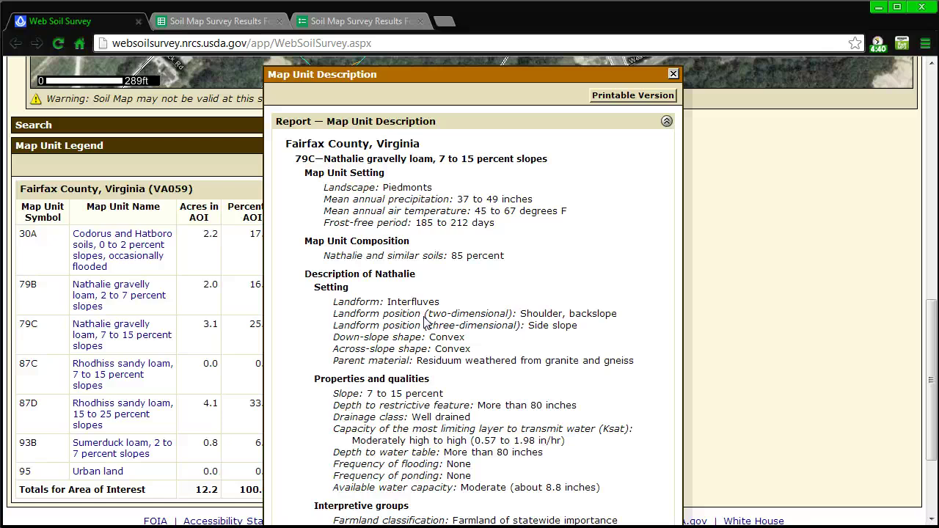
{"action": "left_click", "coordinate": [673, 75]}
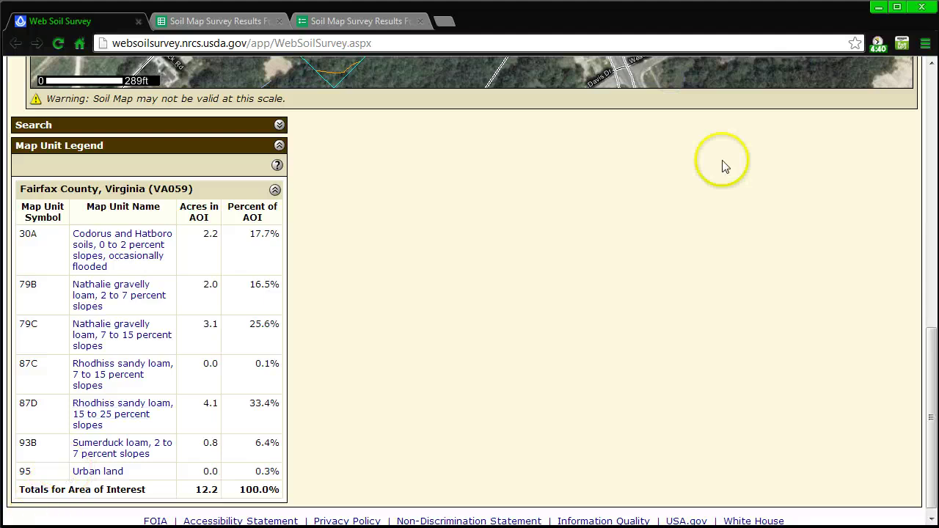
{"action": "scroll", "coordinate": [516, 244], "scroll_direction": "up", "scroll_amount": 10}
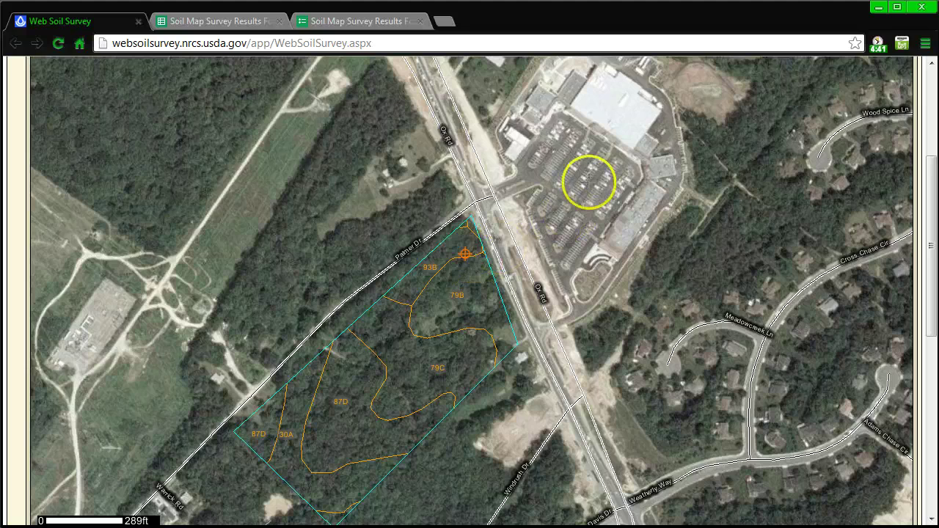
{"action": "left_click", "coordinate": [345, 20]}
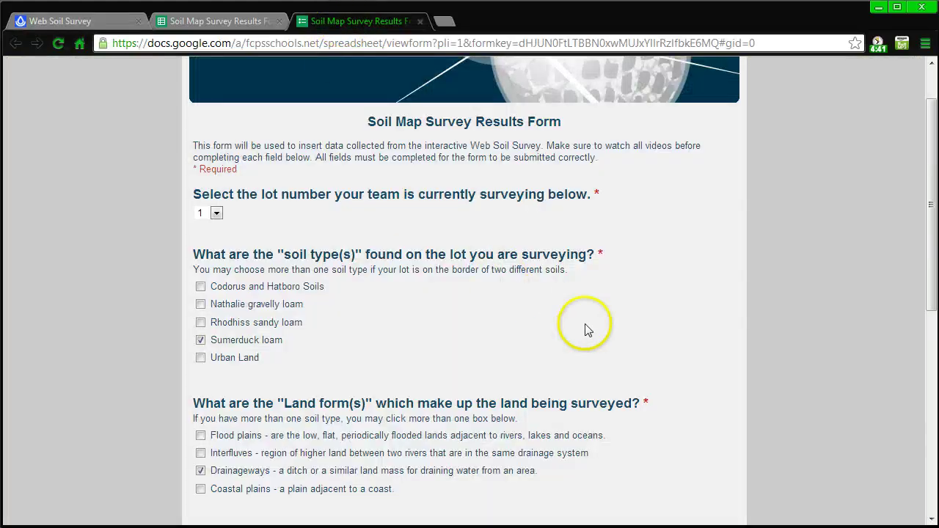
{"action": "scroll", "coordinate": [589, 331], "scroll_direction": "down", "scroll_amount": 6}
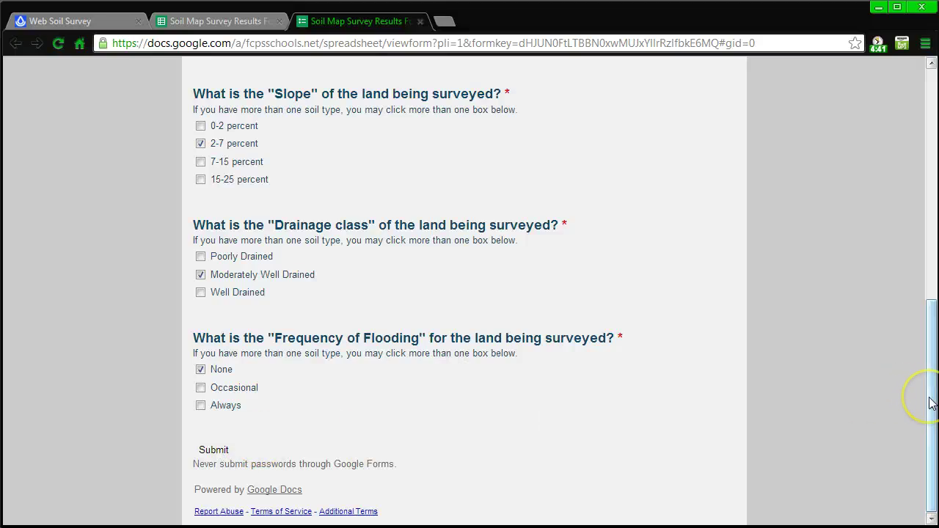
{"action": "left_click_drag", "start_coordinate": [933, 379], "coordinate": [929, 147]}
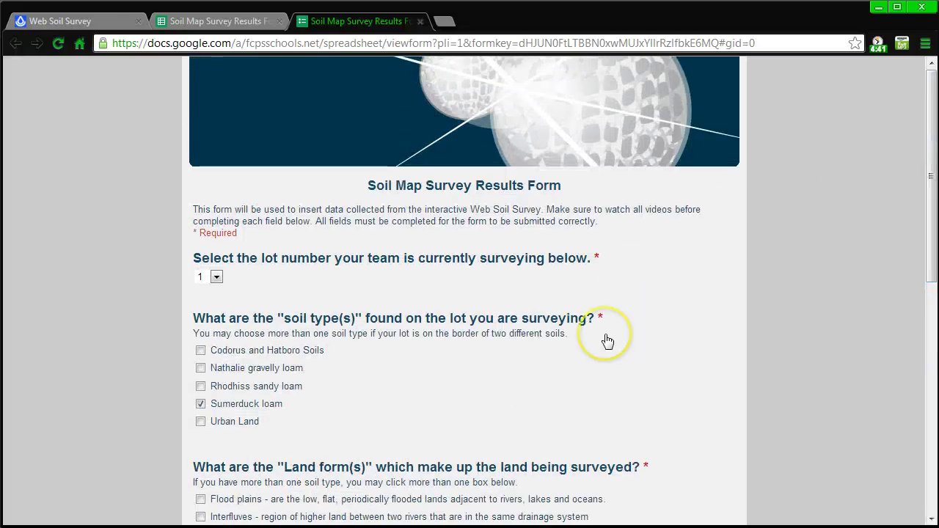